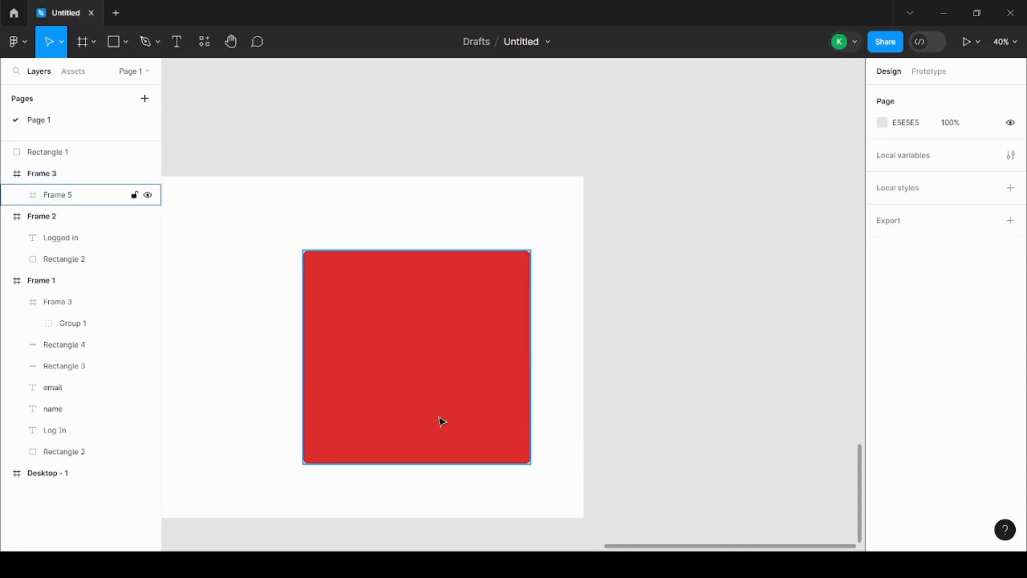
Duplicate the red square frame (Frame 5) and place the copy on the empty canvas just right of Frame 3
scroll(660, 323, "down", 3)
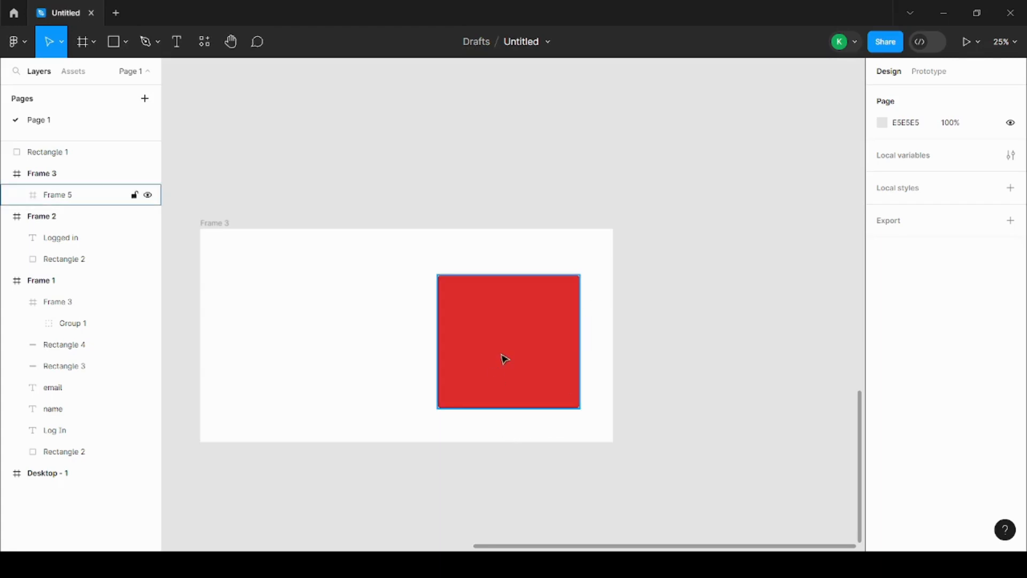
scroll(553, 348, "down", 1)
scroll(553, 349, "up", 3)
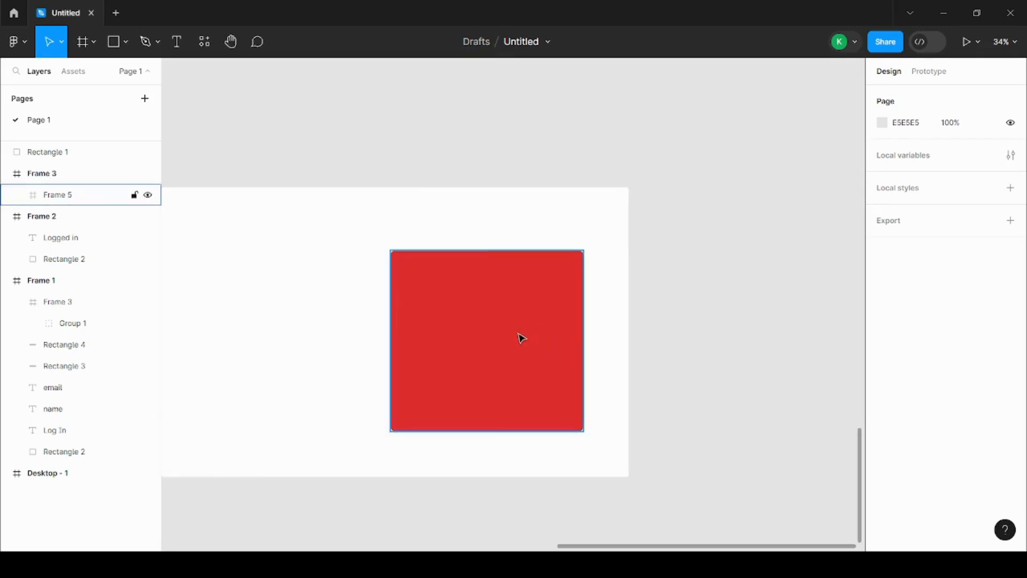
left_click(521, 338)
scroll(452, 335, "down", 1)
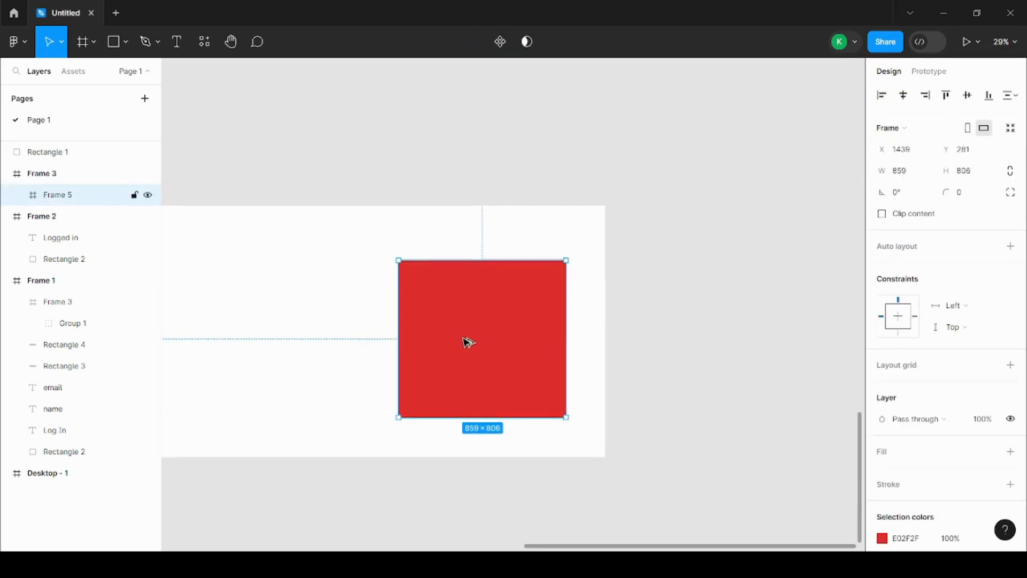
left_click_drag(468, 342, 715, 344, "alt")
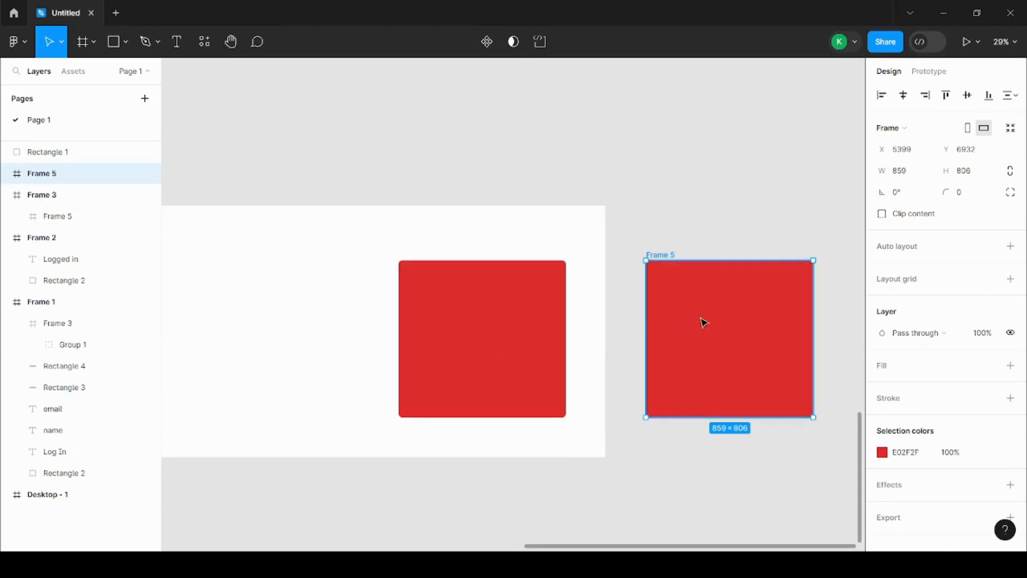
left_click(513, 315)
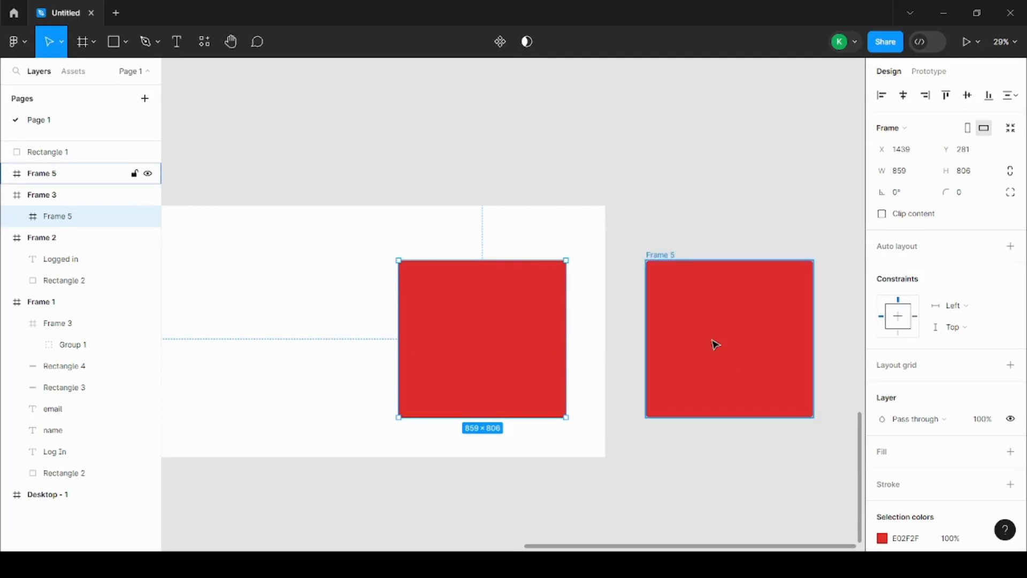
left_click(690, 340)
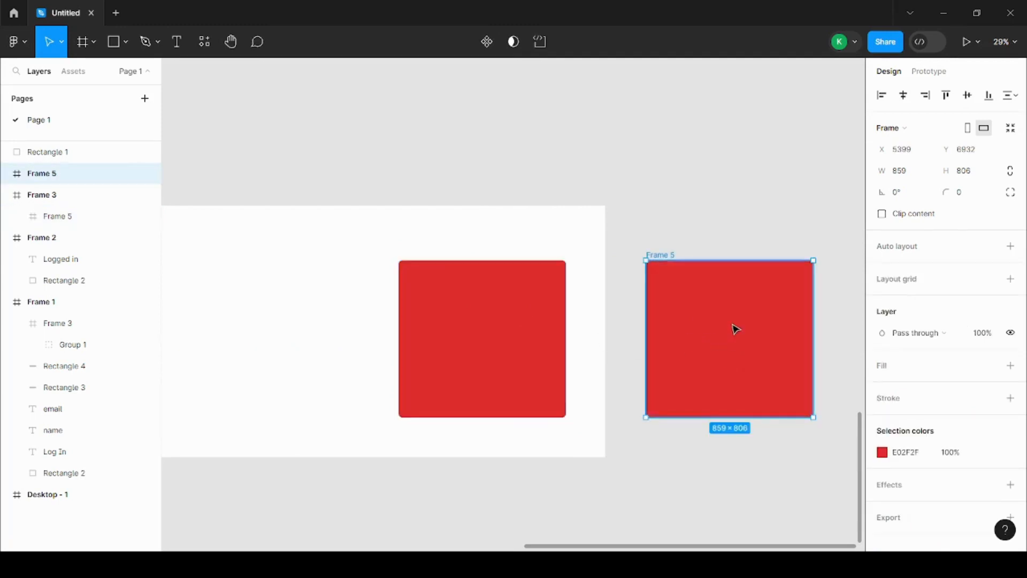
left_click(555, 330)
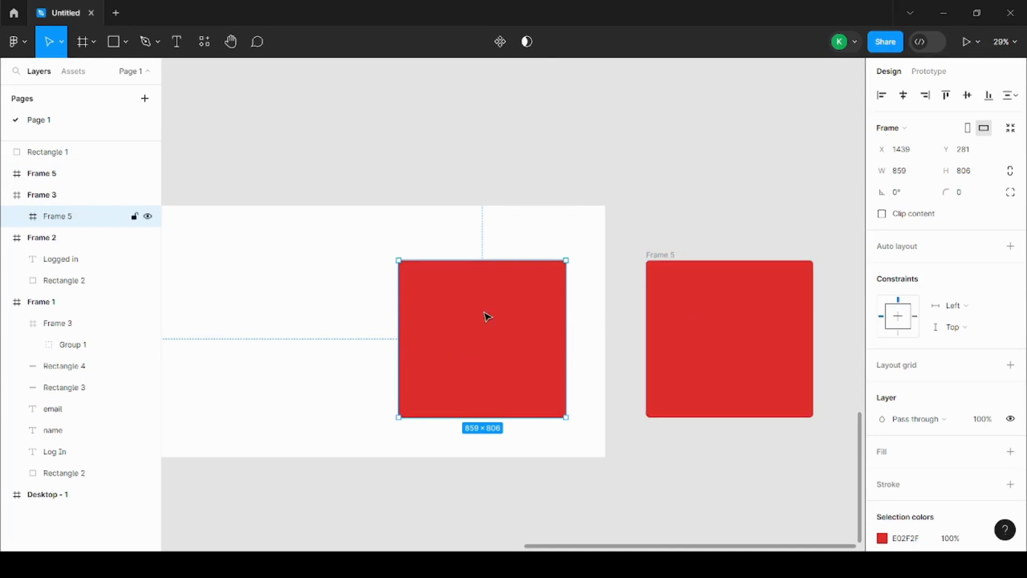
Rename the duplicated red frame outside Frame 3 as "rec 2"
left_click(692, 287)
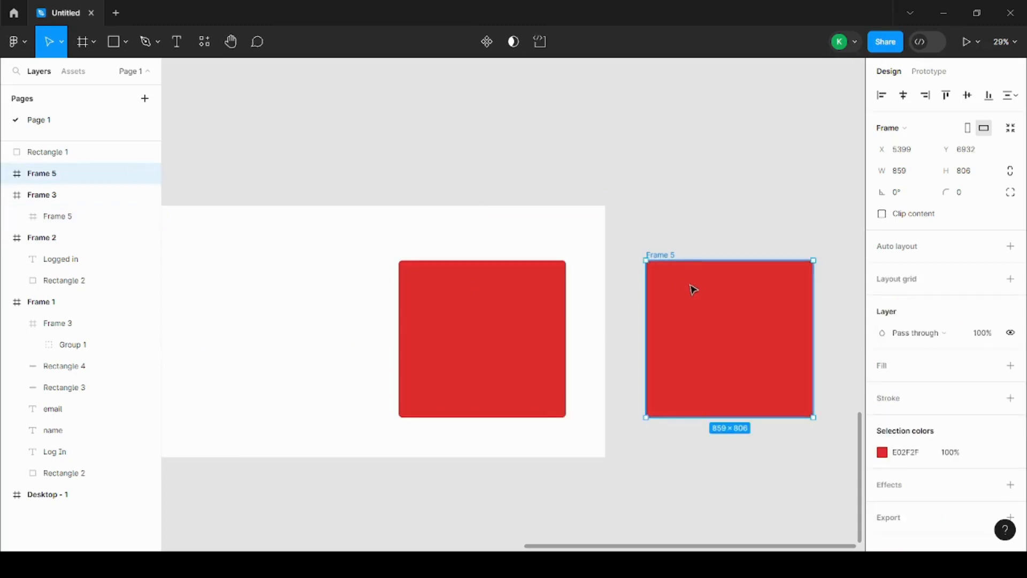
scroll(683, 340, "down", 1)
double_click(57, 177)
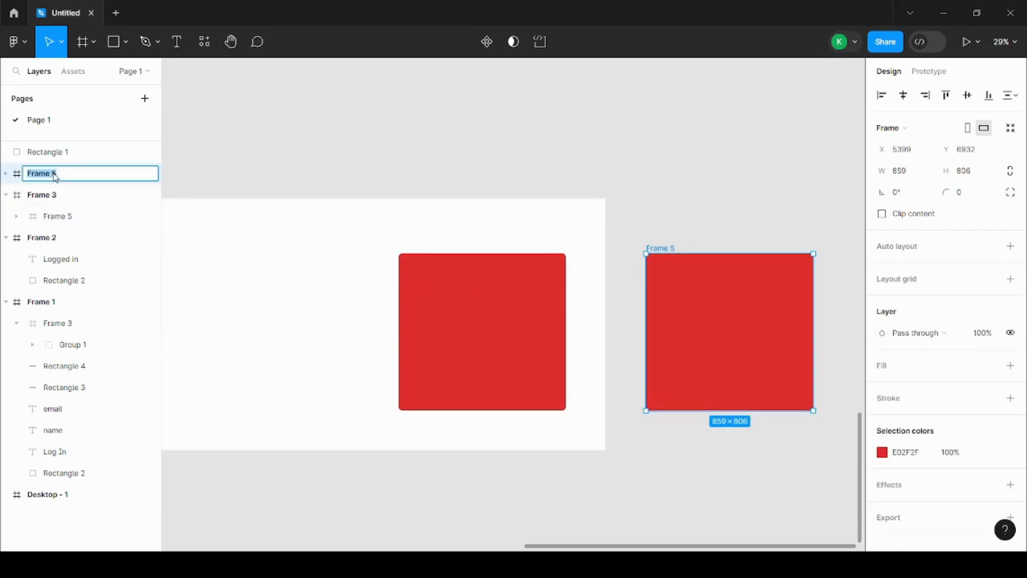
type("rec 2")
Rename the original red frame inside Frame 3 as "rec 1"
left_click(497, 364)
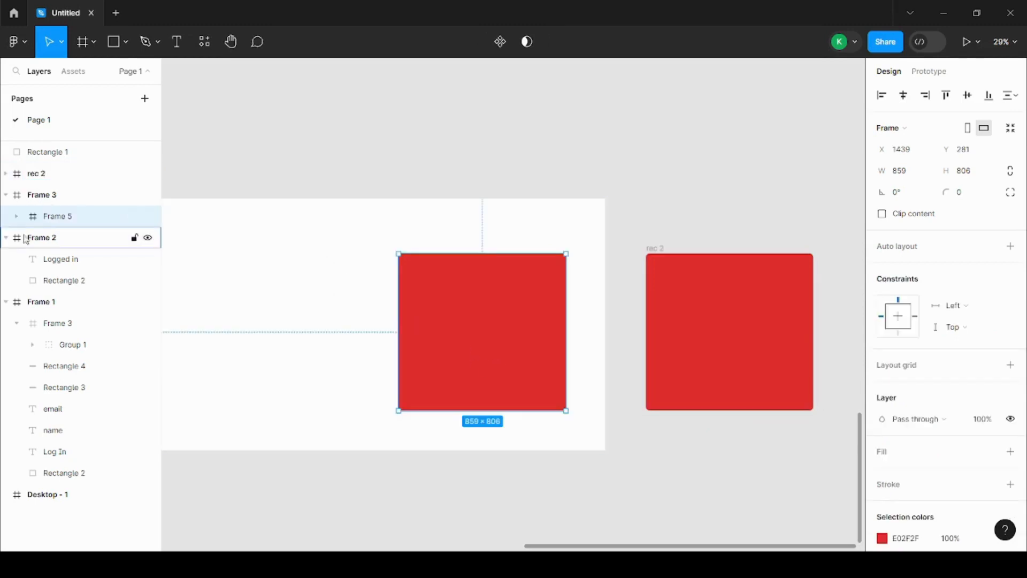
double_click(55, 223)
type("rec 1")
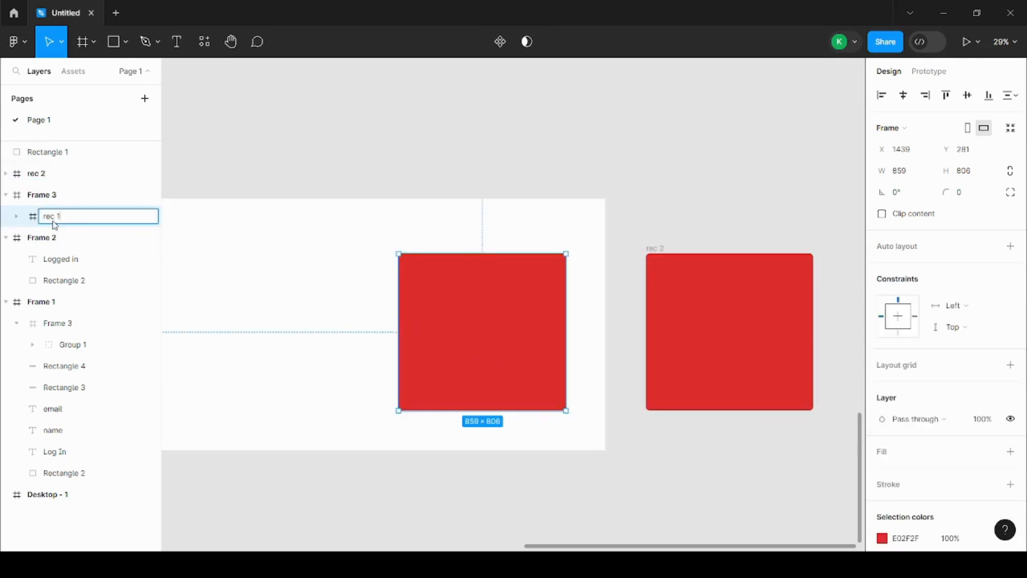
left_click(404, 170)
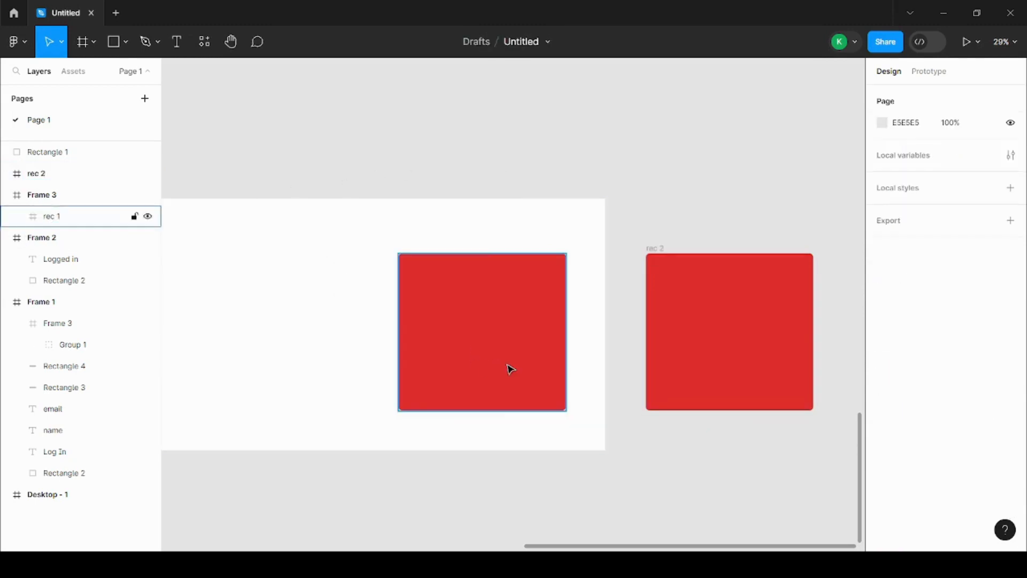
Change the fill of the rectangle inside rec 2 to orange FFA800
left_click(743, 343)
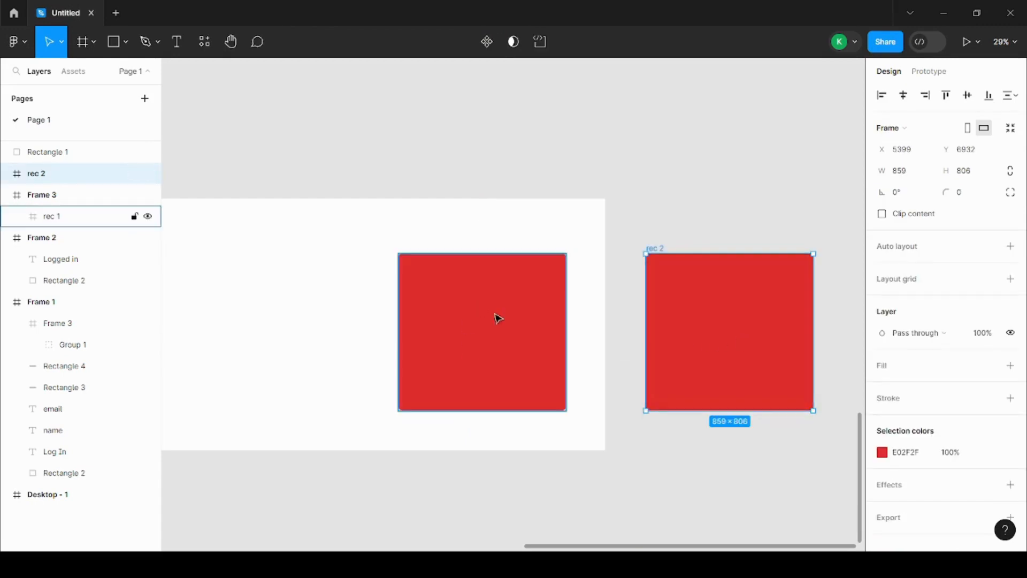
left_click(775, 307)
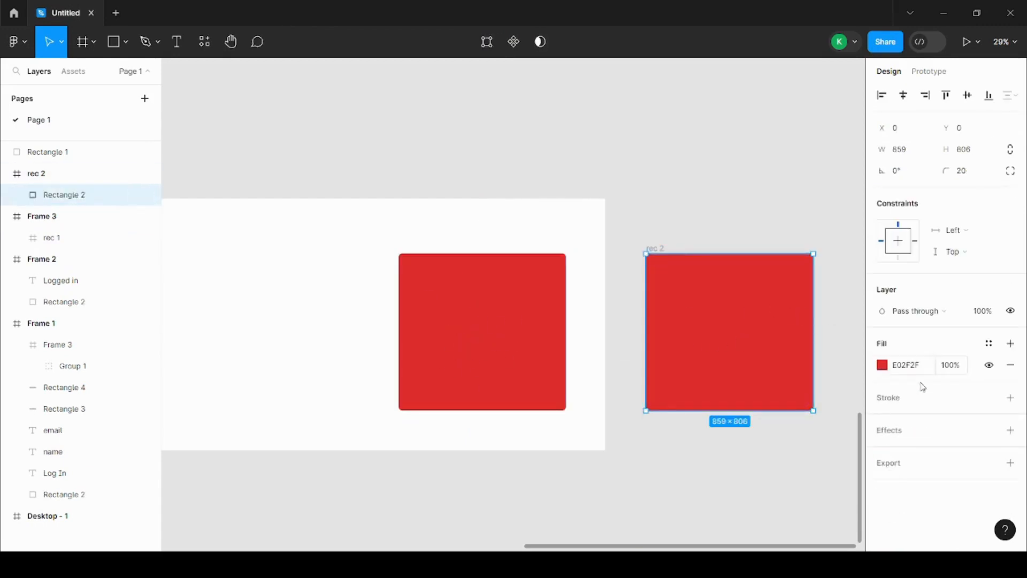
left_click(882, 365)
left_click(760, 383)
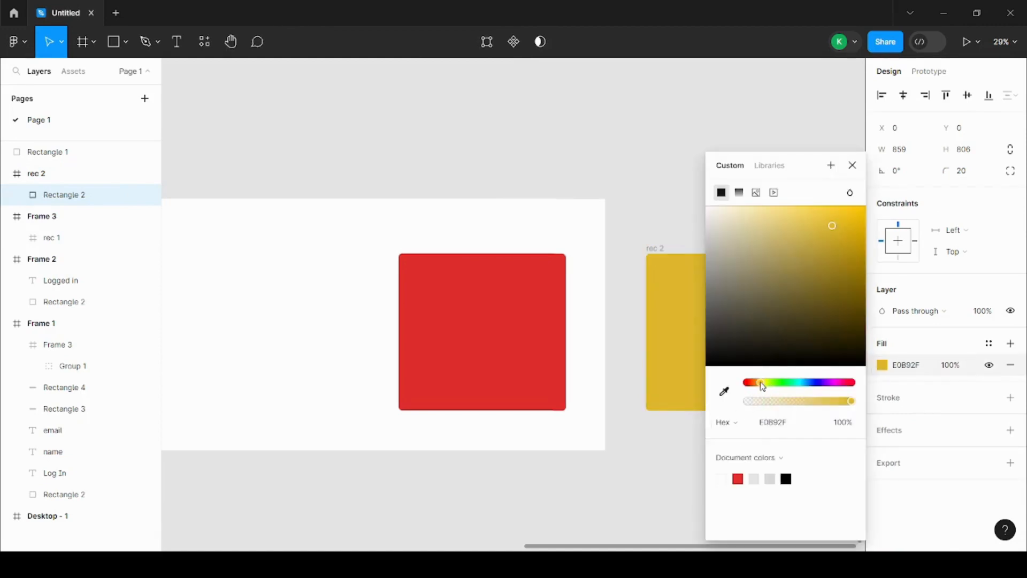
left_click_drag(833, 229, 885, 204)
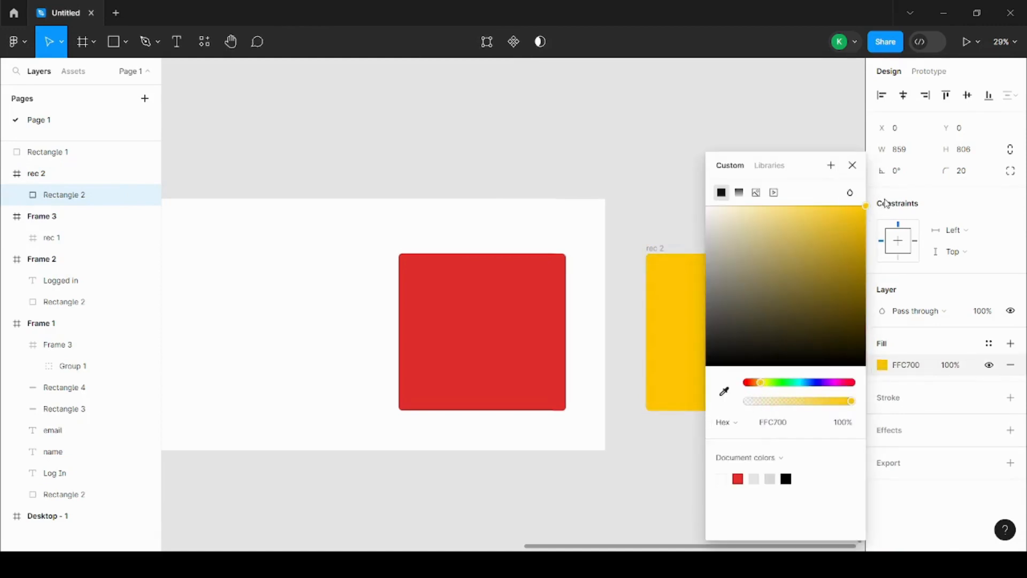
left_click(759, 382)
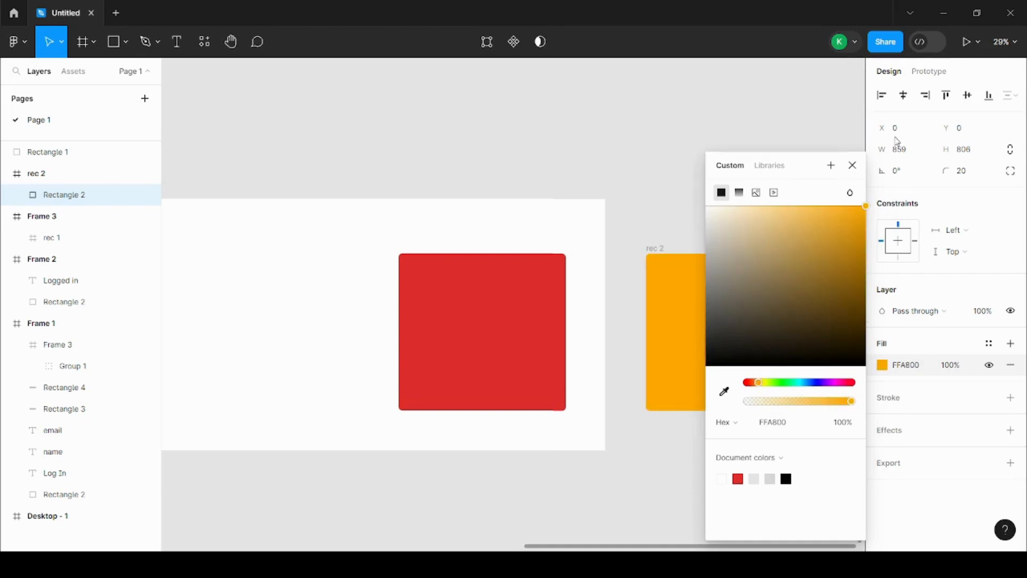
left_click(852, 165)
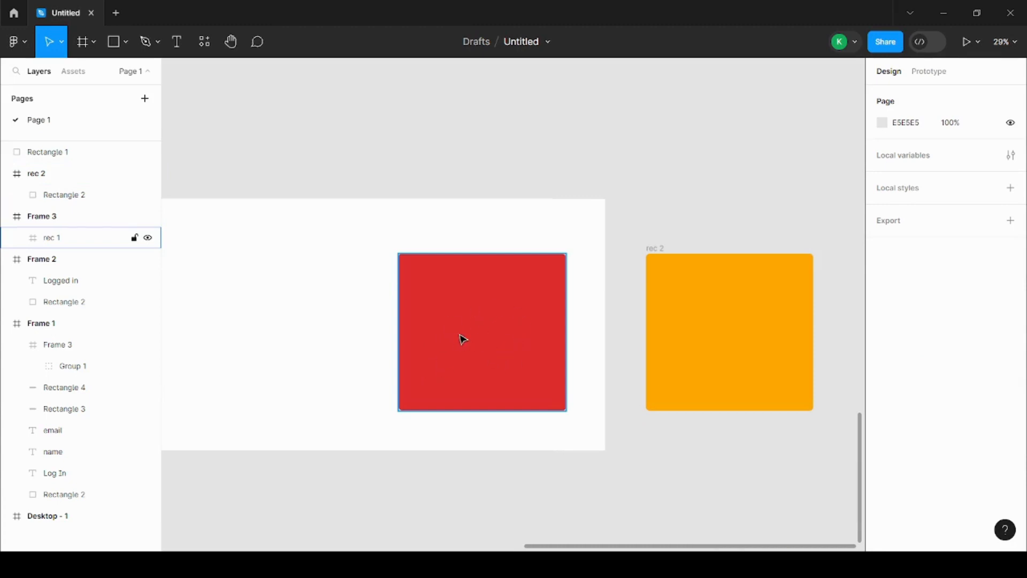
Create a prototype connection from the red rec 1 frame to the orange rec 2 frame
scroll(582, 341, "up", 2)
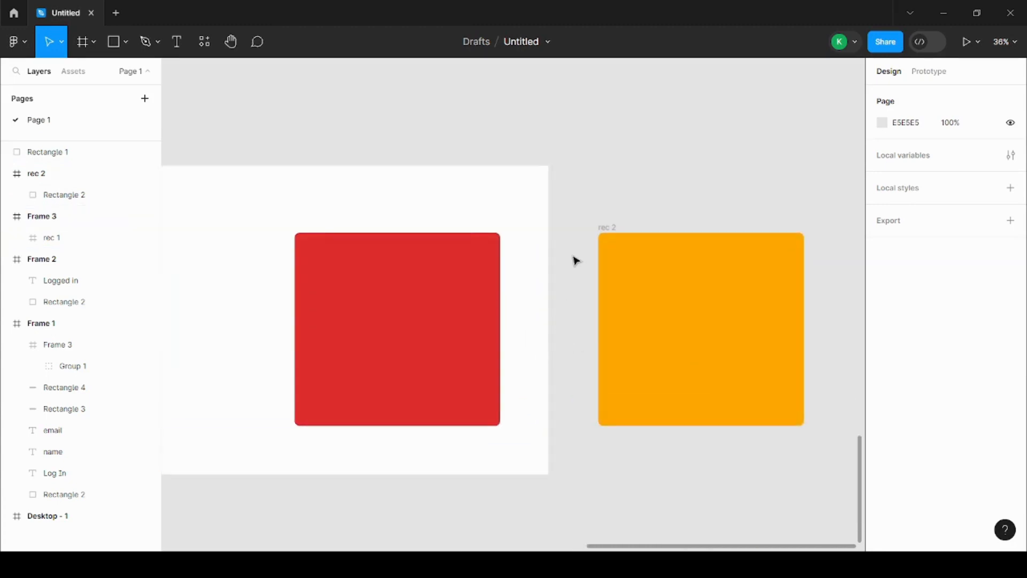
left_click(439, 328)
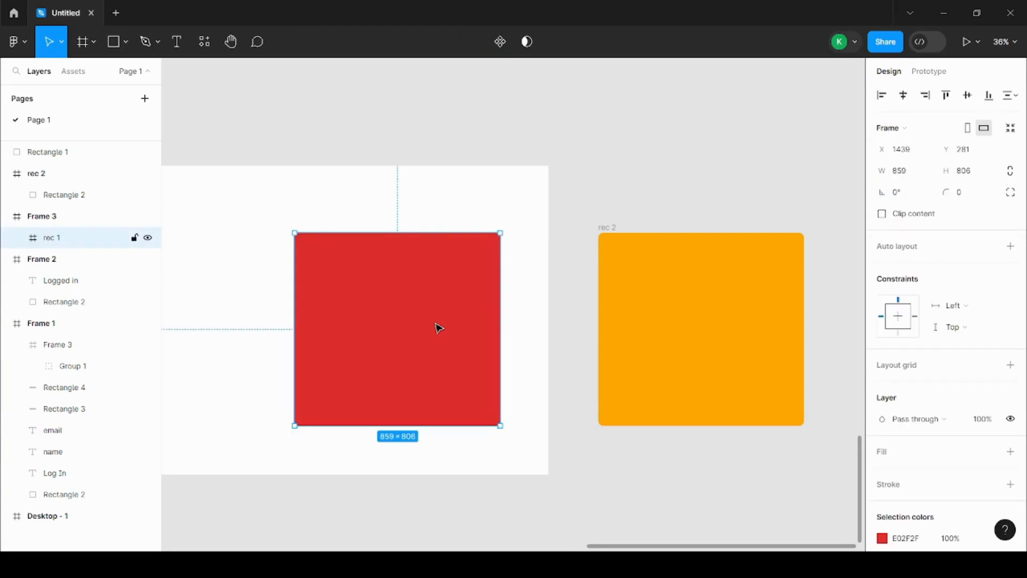
left_click(923, 74)
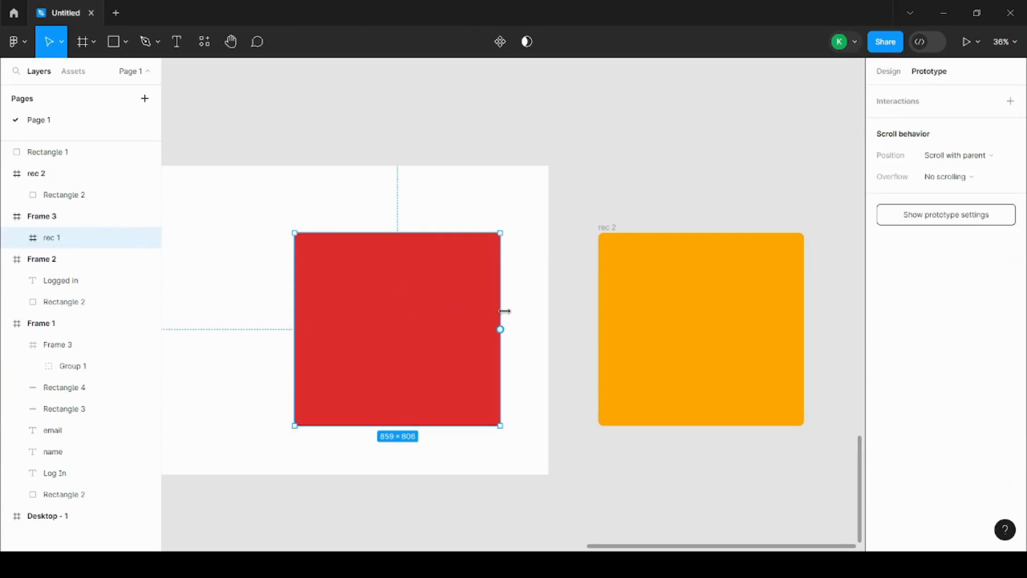
mouse_move(503, 336)
left_click_drag(500, 329, 614, 303)
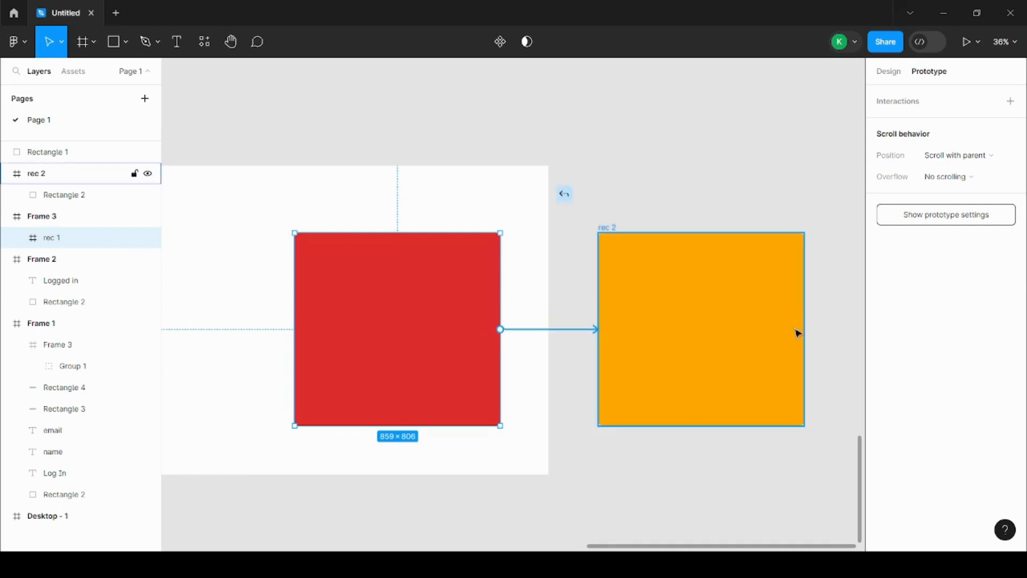
left_click_drag(797, 332, 588, 348)
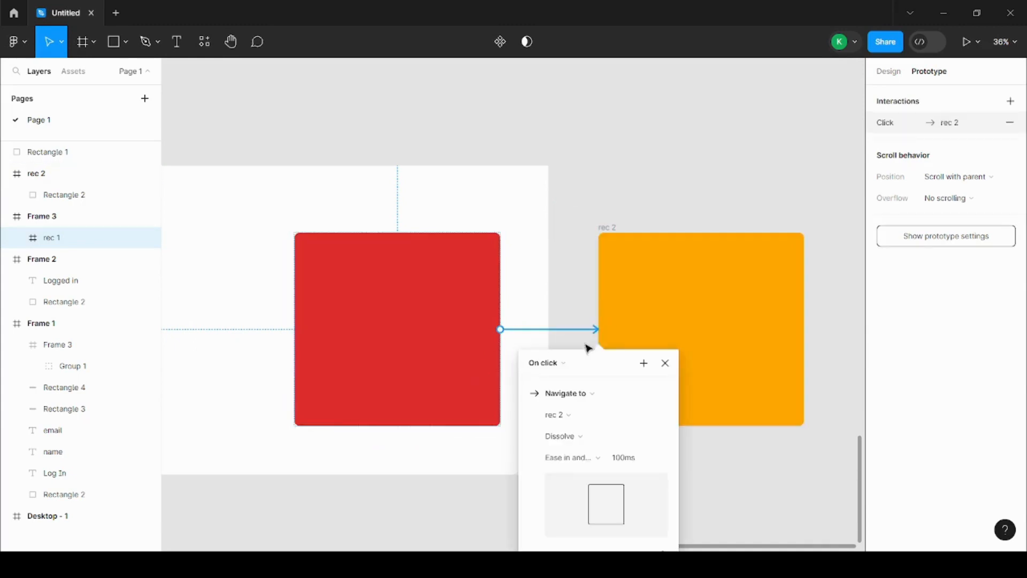
Set the trigger of the rec 1 to rec 2 interaction to While hovering
scroll(518, 231, "down", 5)
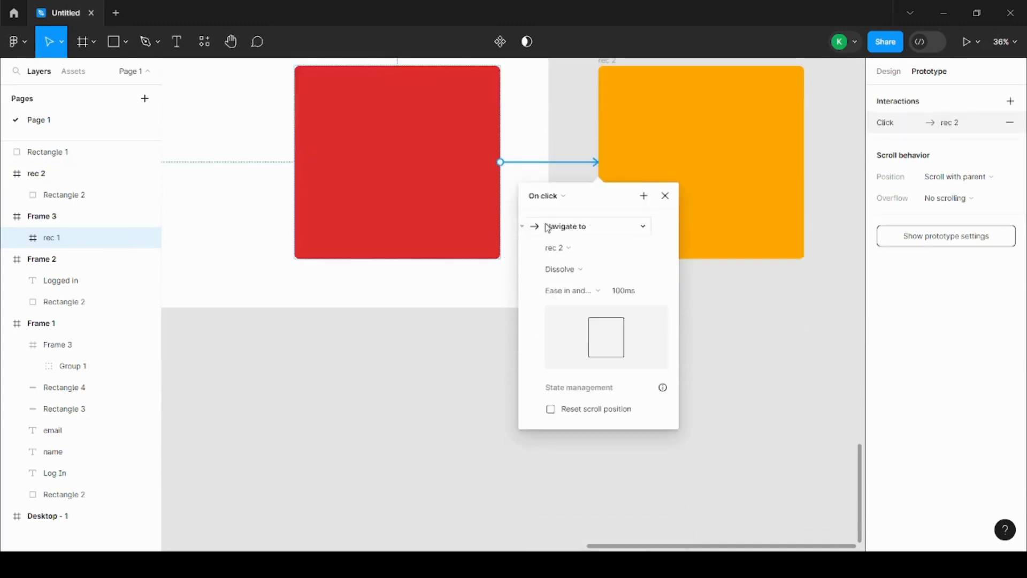
scroll(535, 224, "up", 1)
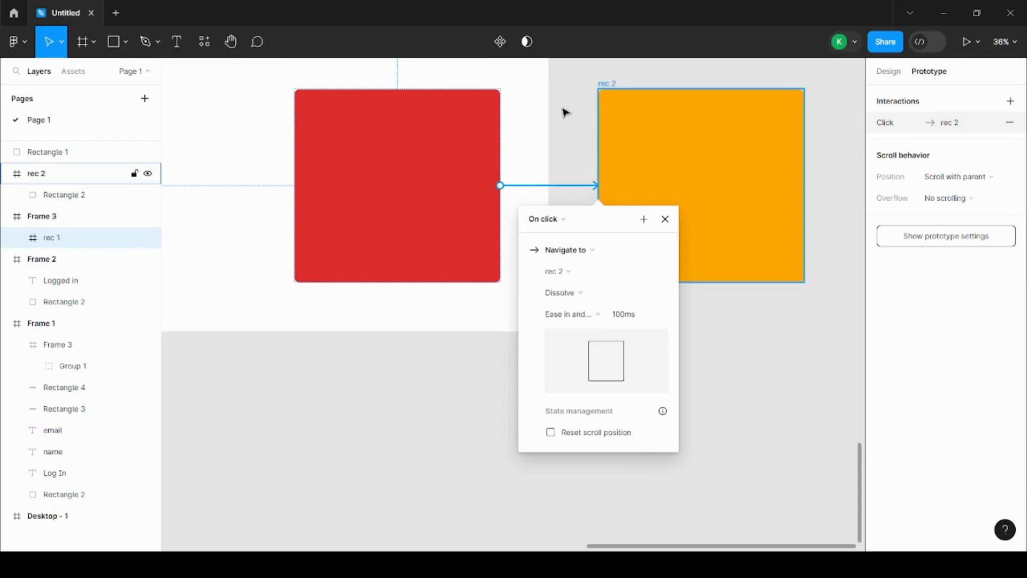
scroll(644, 231, "up", 1)
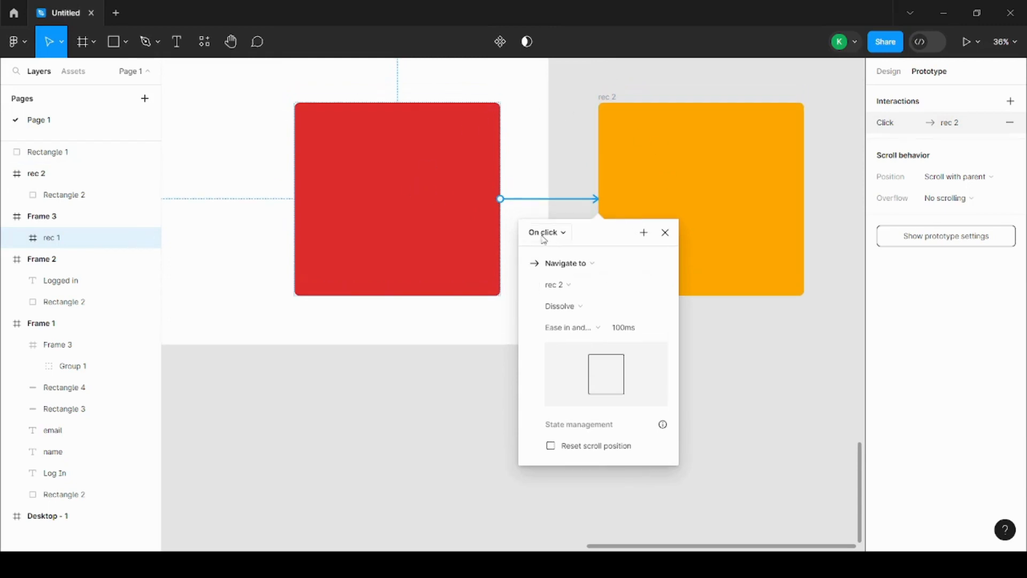
left_click(565, 236)
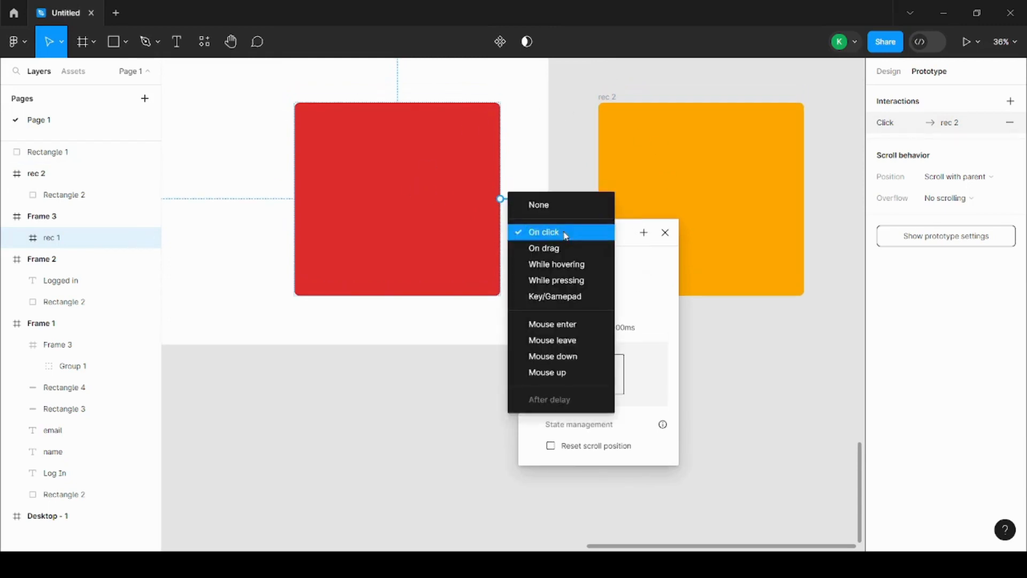
left_click(560, 265)
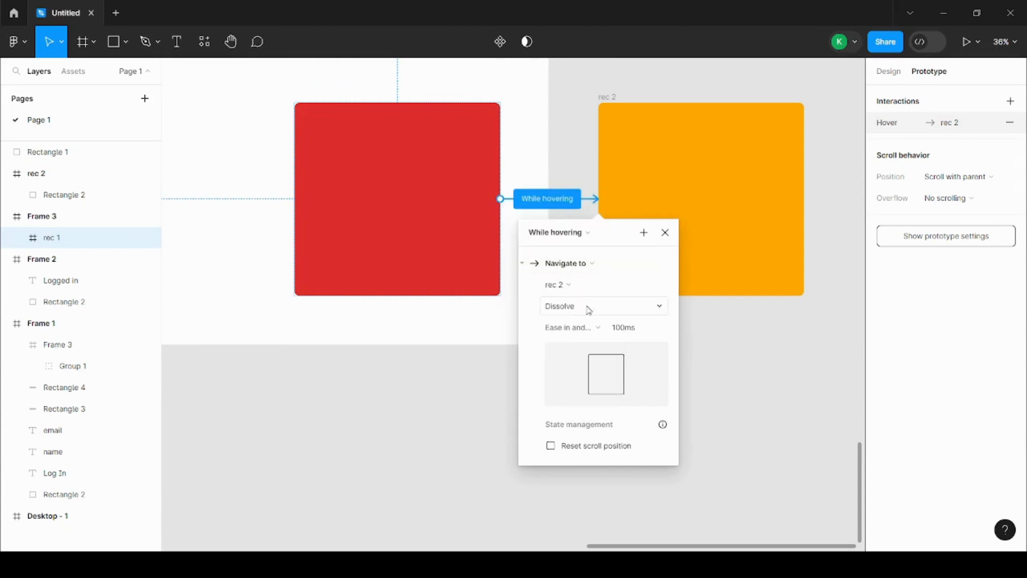
Try Smart animate as the hover interaction's transition and return it to Dissolve
left_click(581, 311)
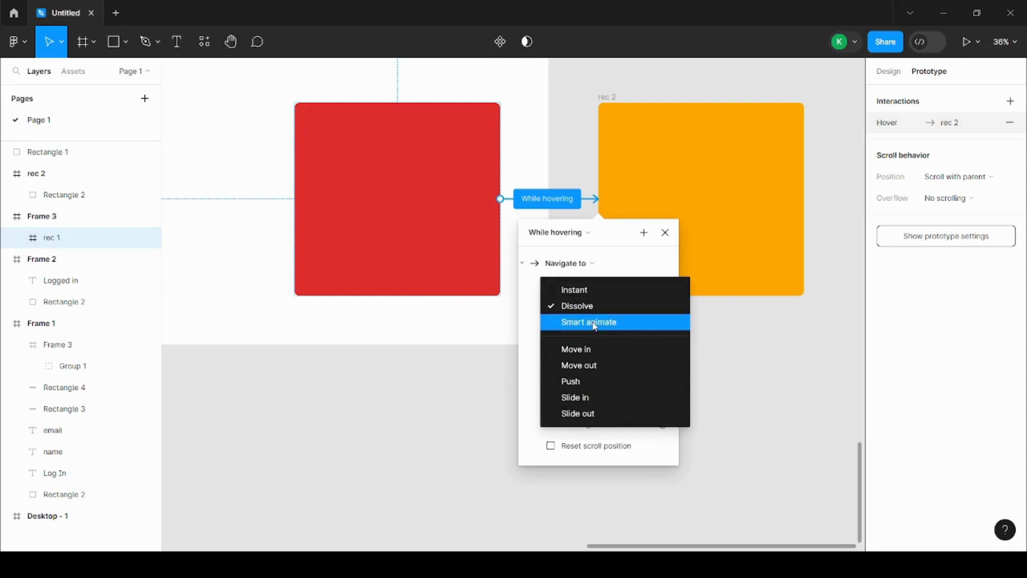
left_click(594, 322)
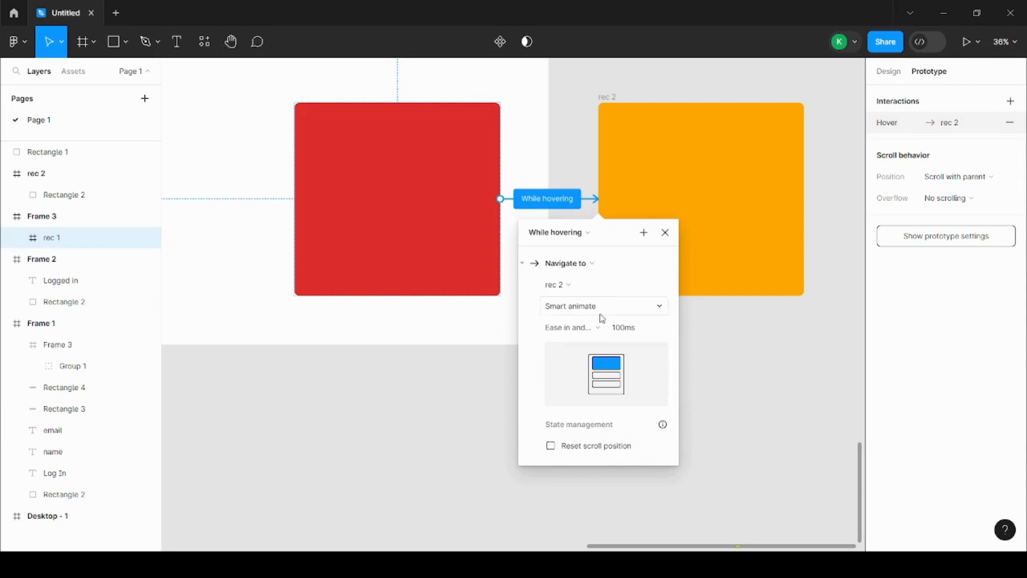
left_click(599, 309)
left_click(598, 290)
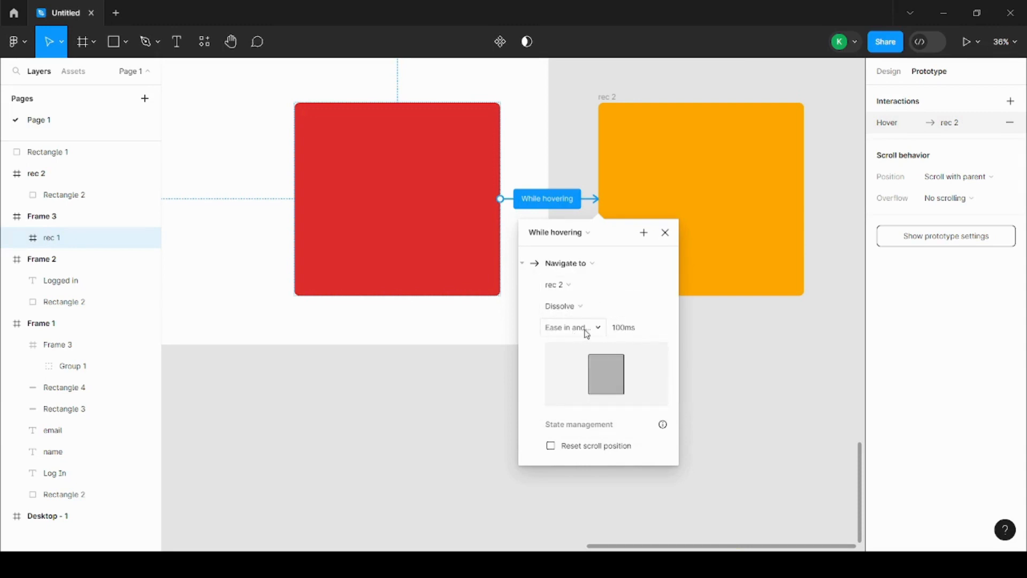
Examine the easing, transition and action options of the hover interaction, keeping Ease in and out, Dissolve and Navigate to
left_click(587, 332)
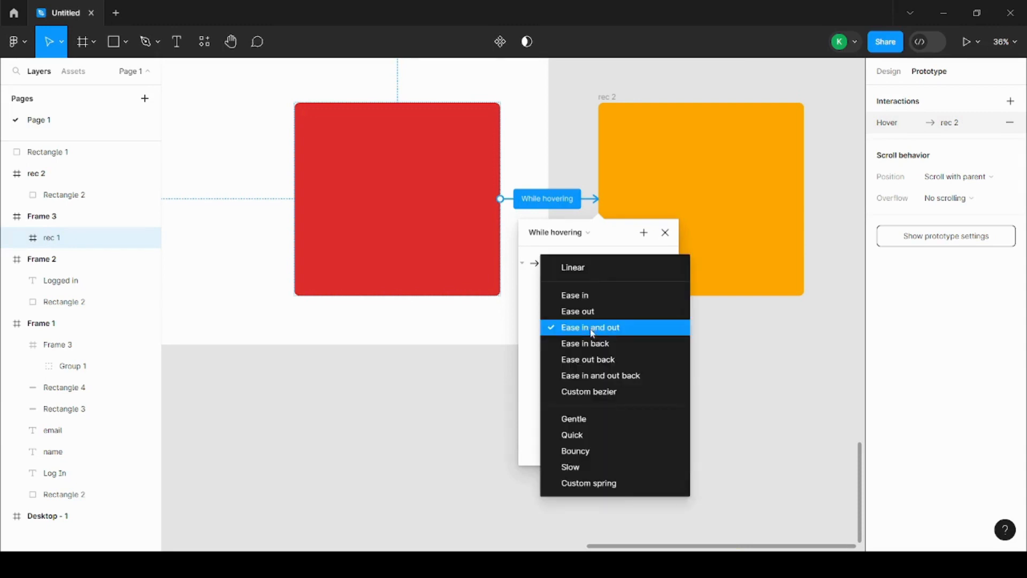
left_click(592, 332)
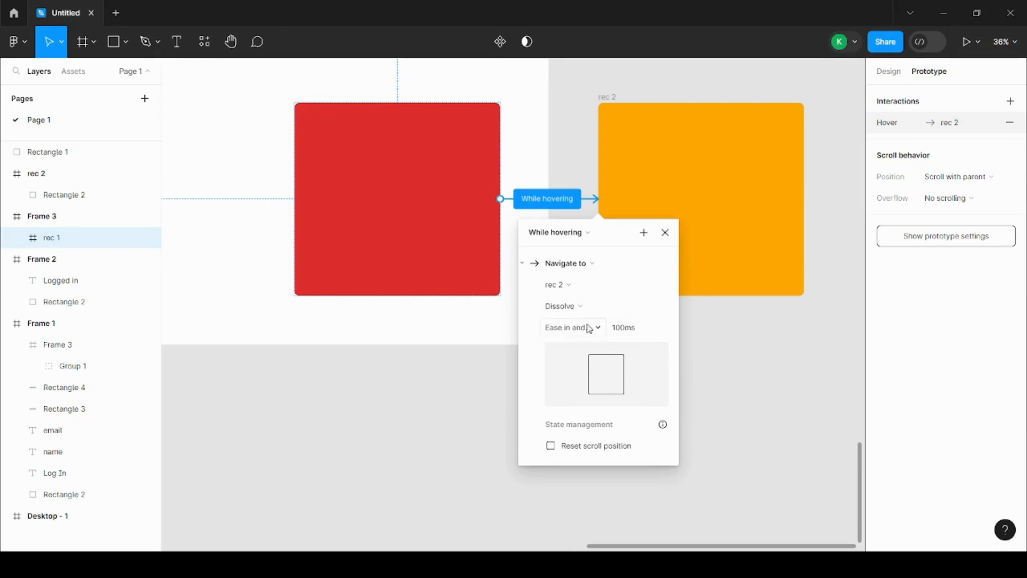
left_click(590, 329)
left_click(615, 239)
left_click(608, 308)
left_click(609, 308)
left_click(589, 263)
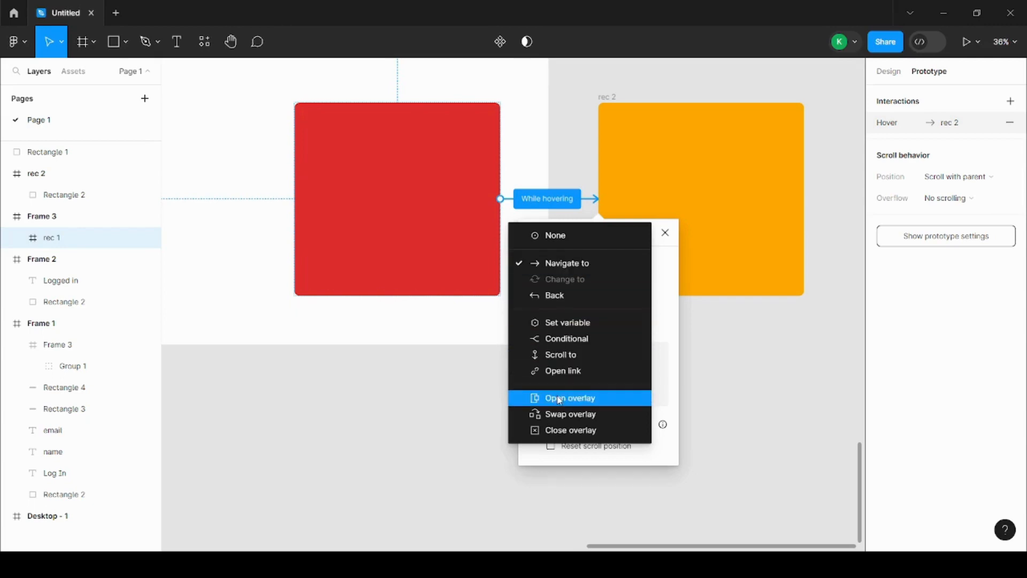
left_click(578, 268)
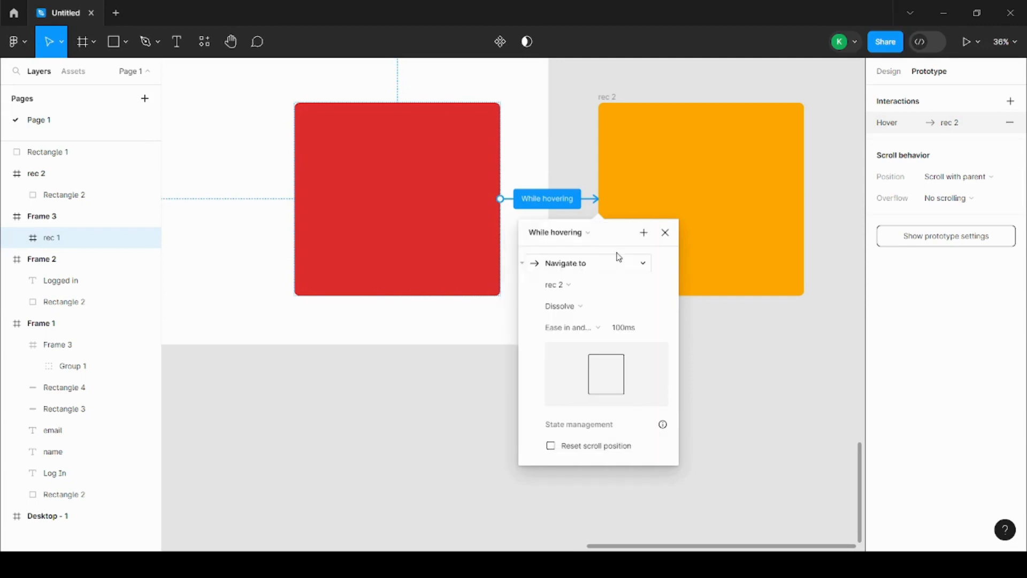
Preview Flow 1 from Frame 3, test hovering over the red rec 1 square, and close the preview
left_click(591, 193)
scroll(628, 380, "down", 5)
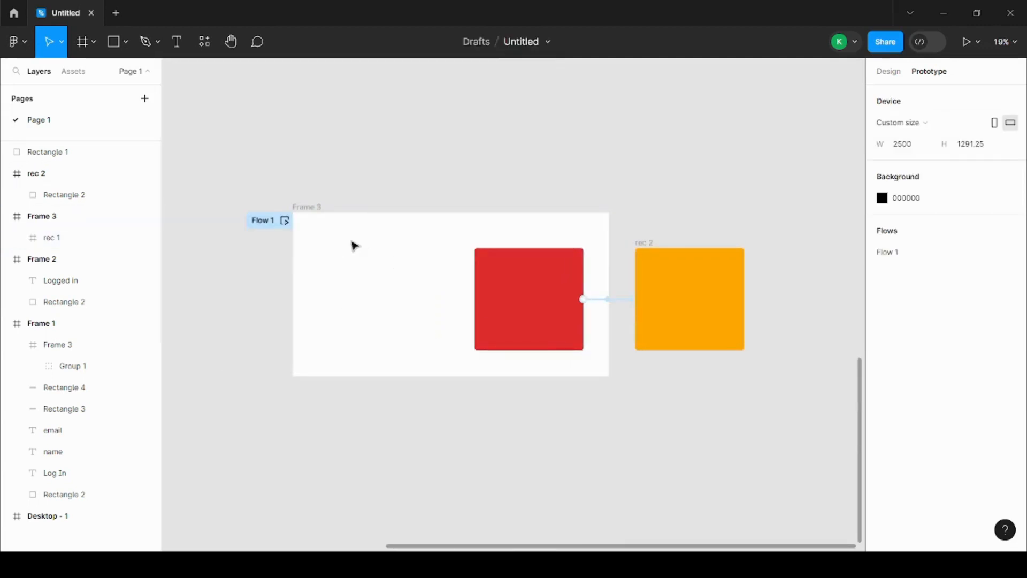
scroll(353, 245, "up", 2)
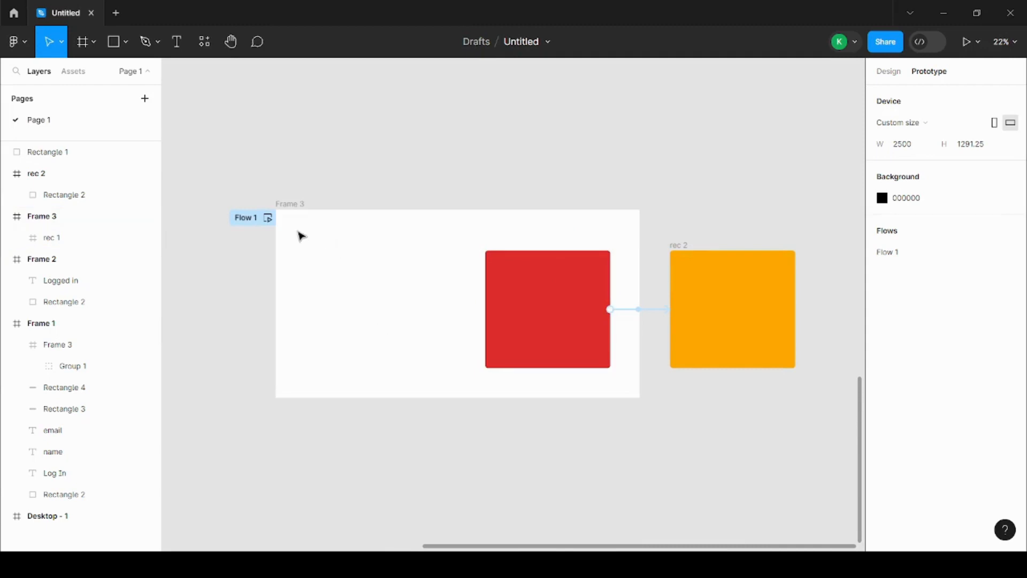
left_click(268, 217)
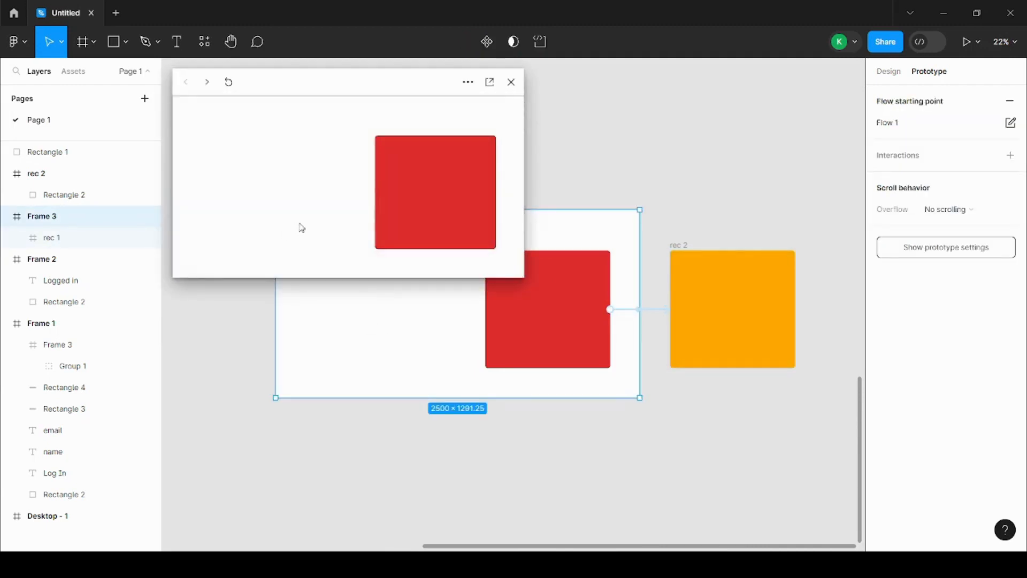
left_click(407, 210)
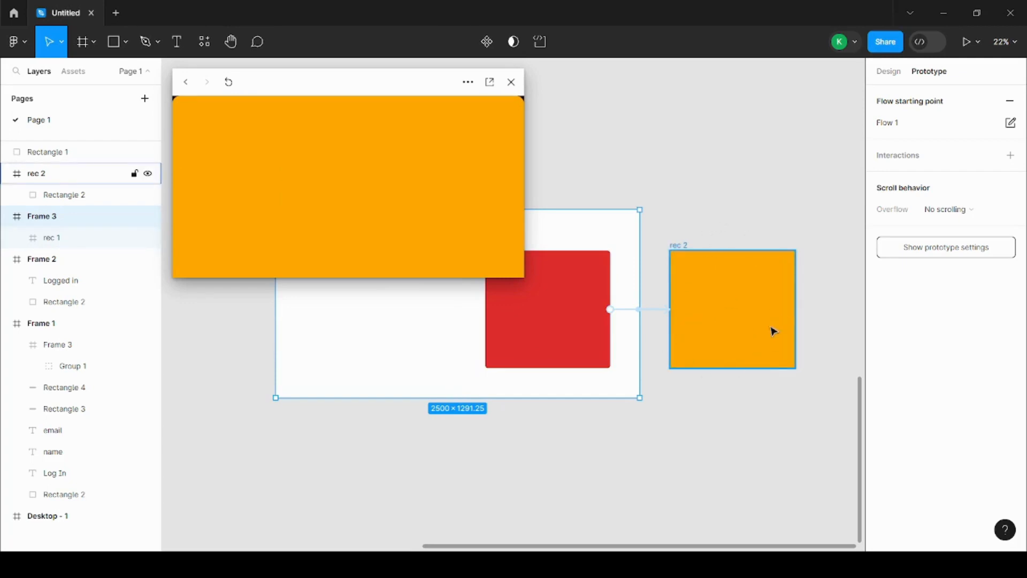
left_click(511, 82)
Change the action of the rec 1 to rec 2 hover interaction from Navigate to to Open overlay
scroll(711, 354, "up", 3)
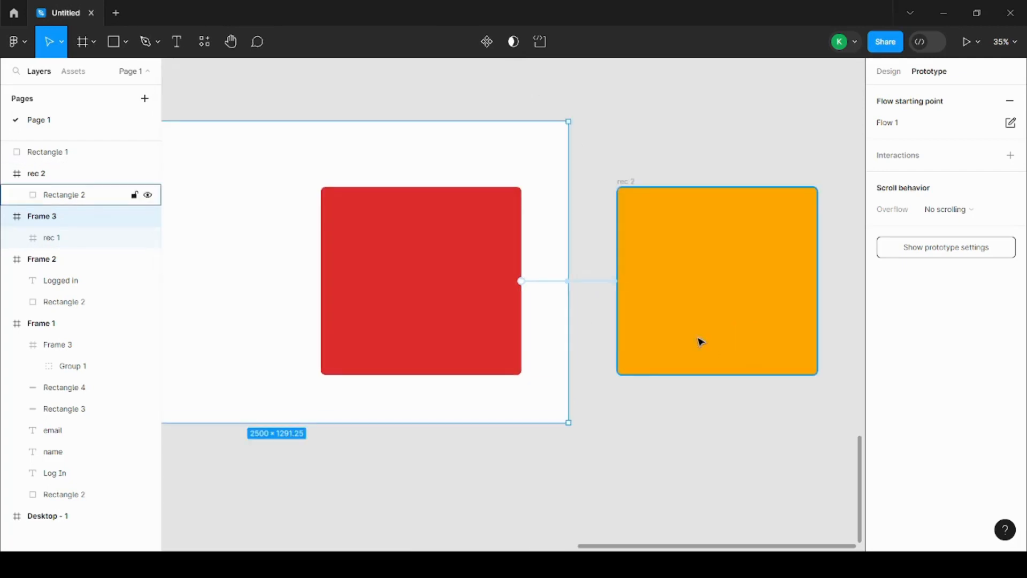
left_click(591, 283)
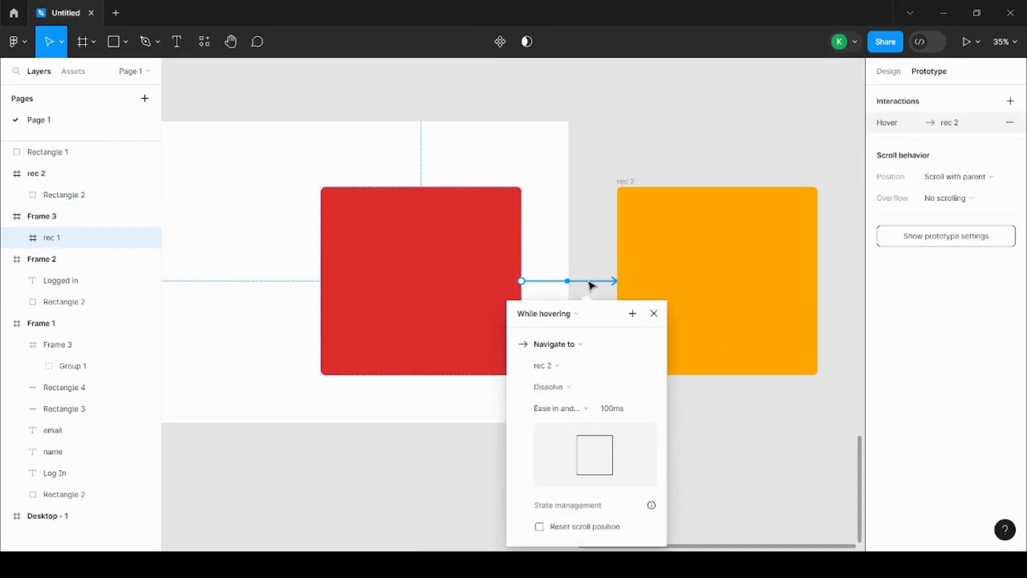
scroll(580, 443, "down", 1)
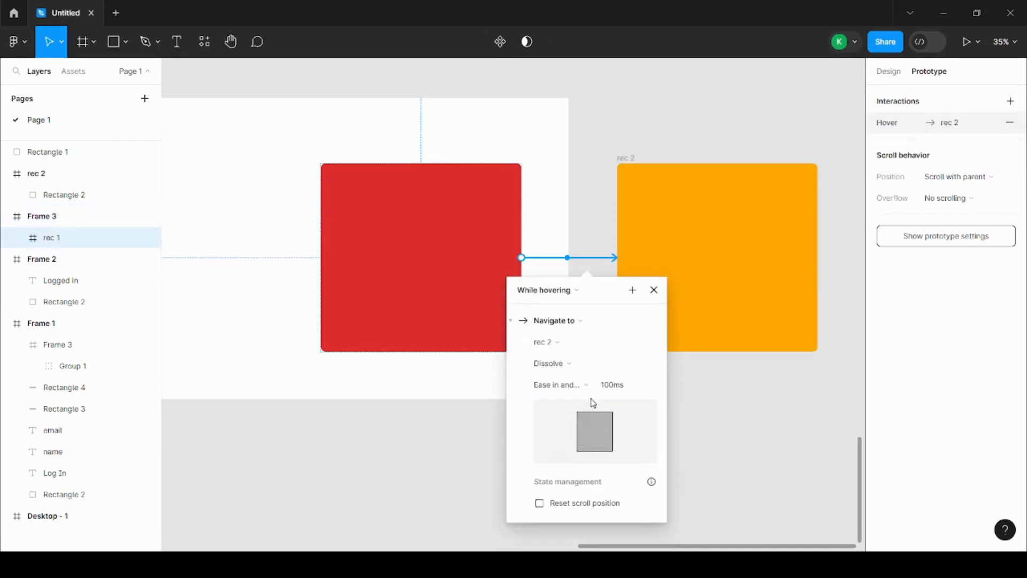
left_click(572, 321)
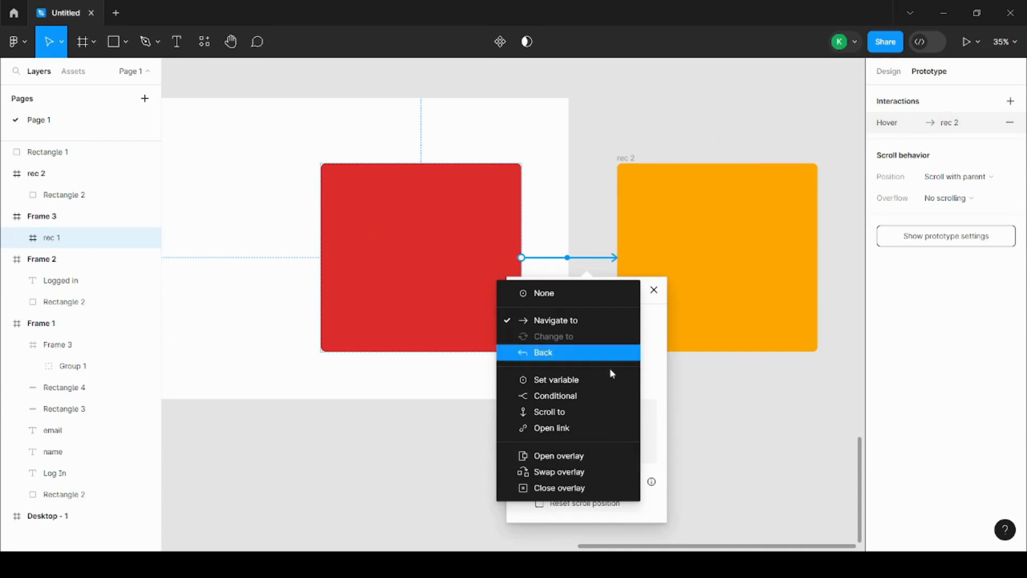
left_click(598, 461)
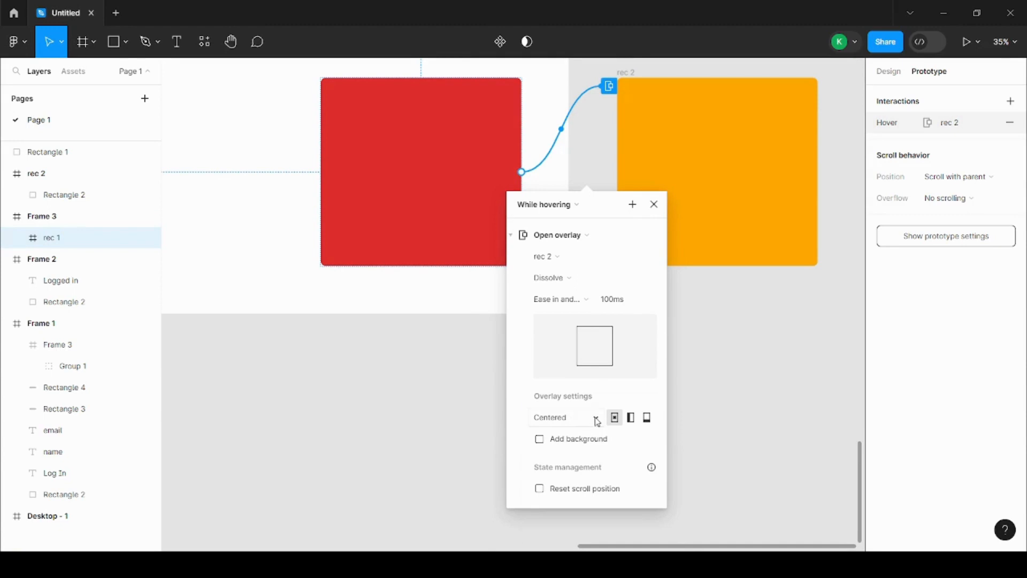
Set the rec 2 overlay's position to Manual, placed exactly over the red rec 1 square
left_click(598, 422)
left_click(574, 540)
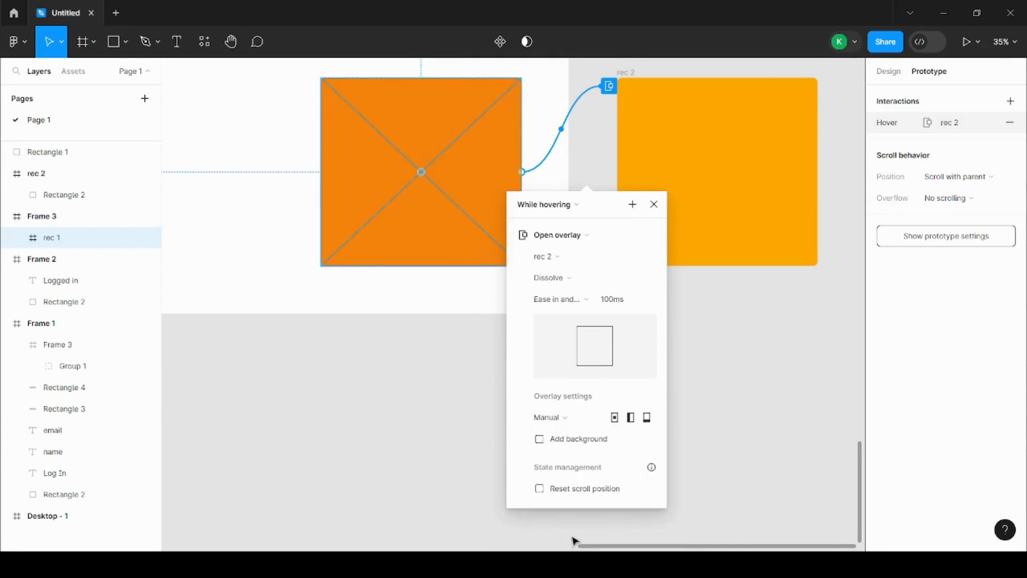
mouse_move(481, 165)
left_mouse_down()
mouse_move(330, 162)
mouse_move(478, 164)
left_mouse_up()
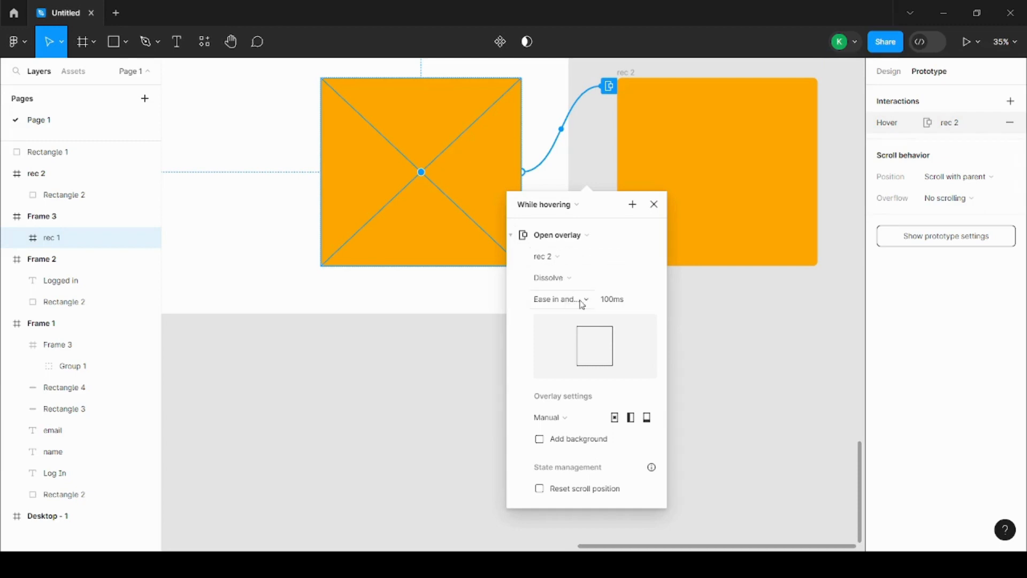
left_click(575, 425)
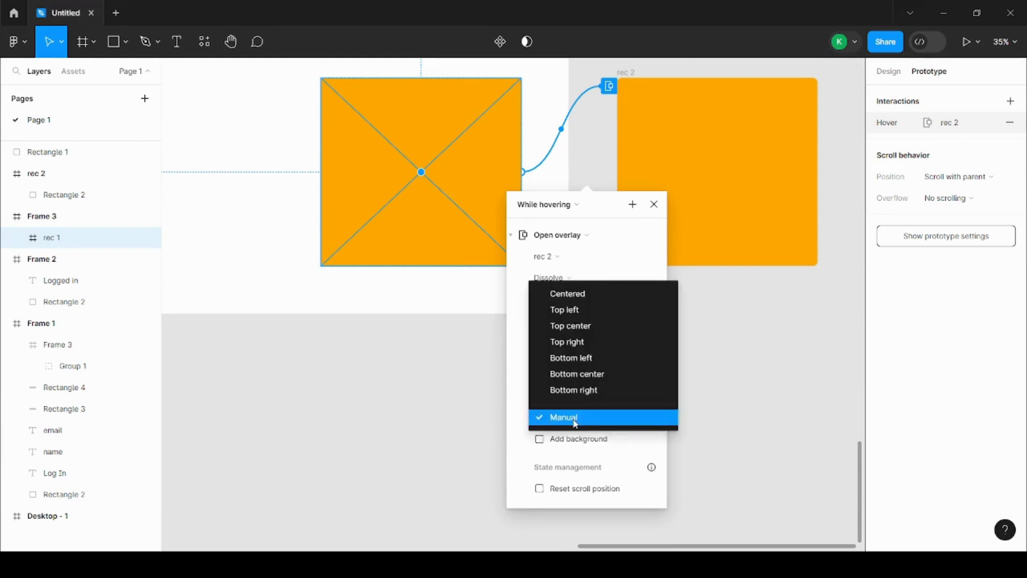
left_click(575, 418)
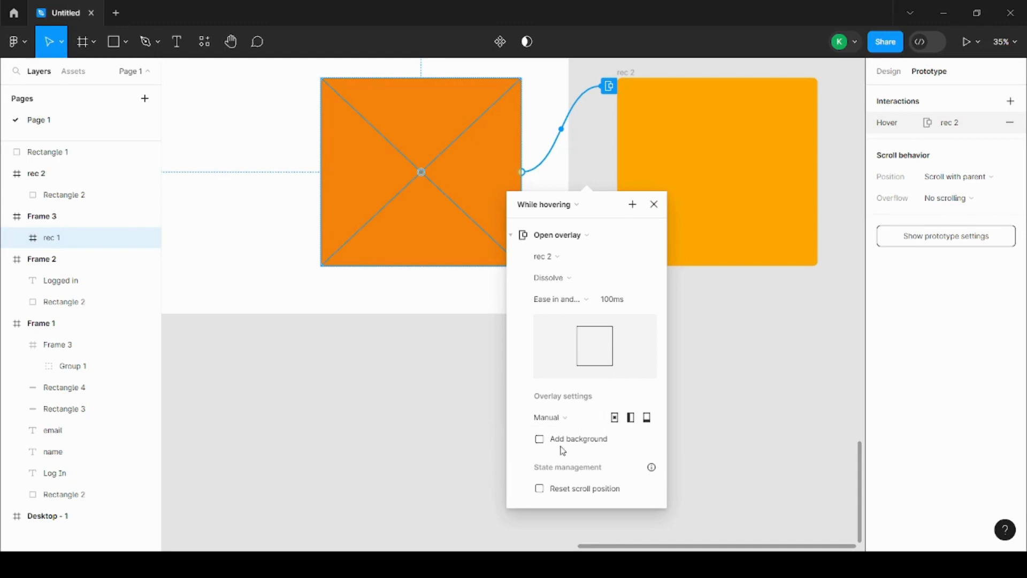
Try adding a background to the overlay, remove it again and close the interaction settings
left_click(541, 440)
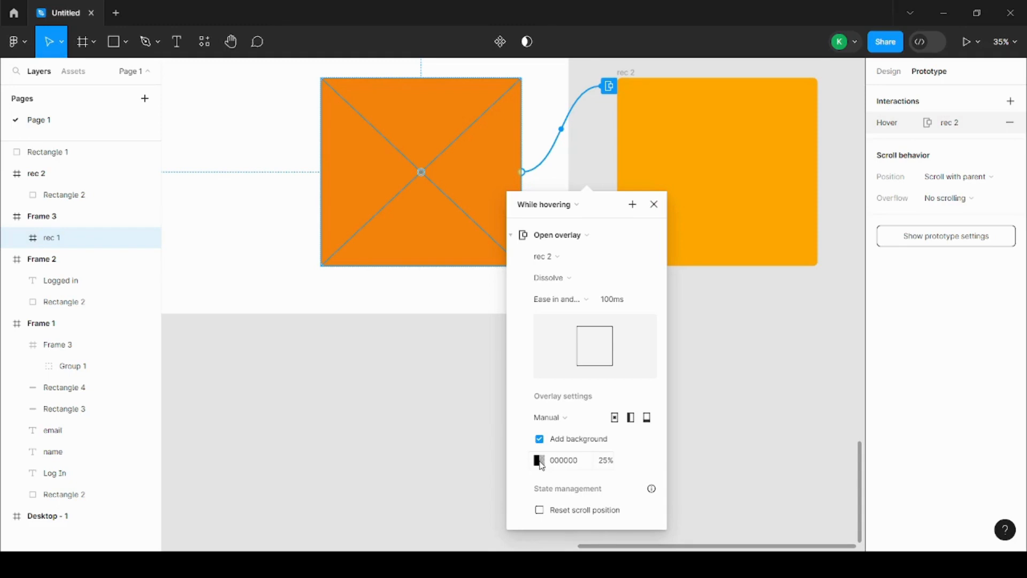
left_click(540, 440)
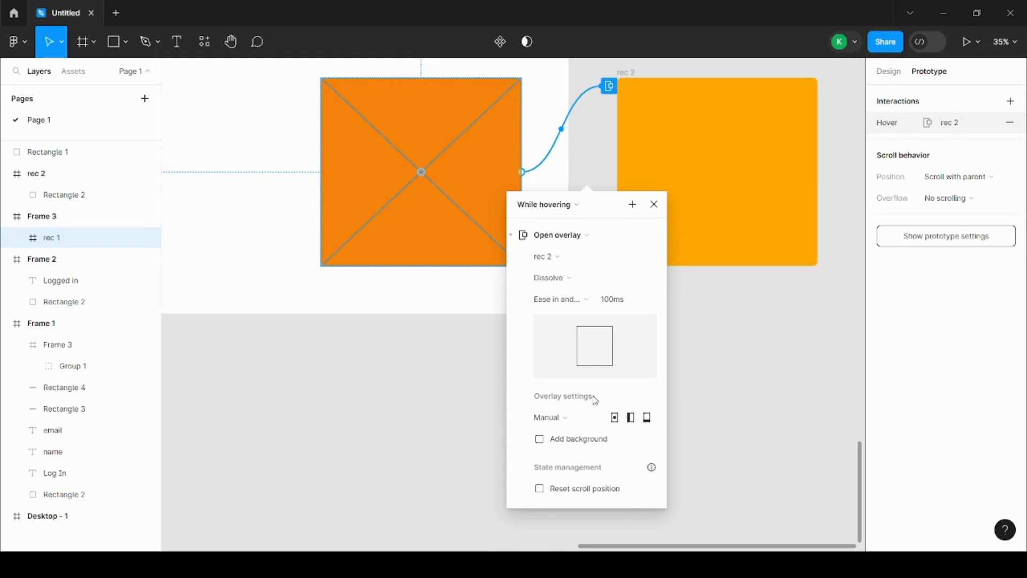
left_click(654, 206)
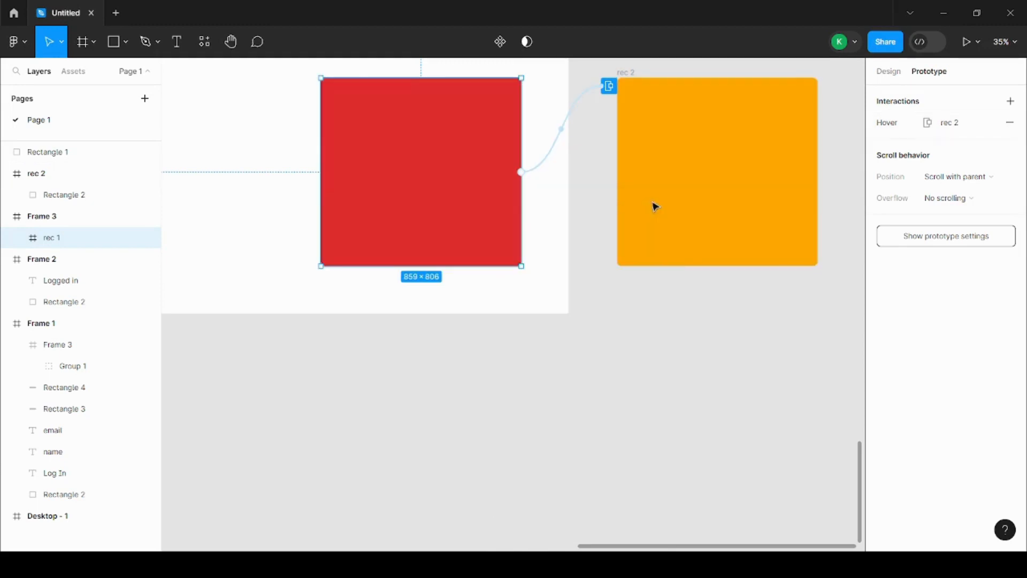
Preview Flow 1 again and test the rec 2 overlay by hovering over the red square
scroll(668, 436, "down", 3)
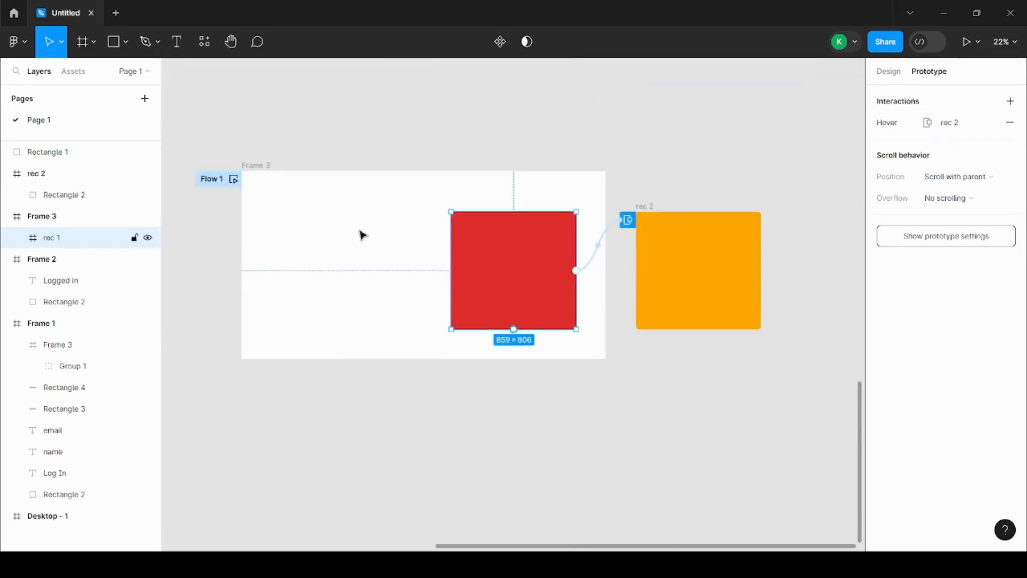
left_click(233, 179)
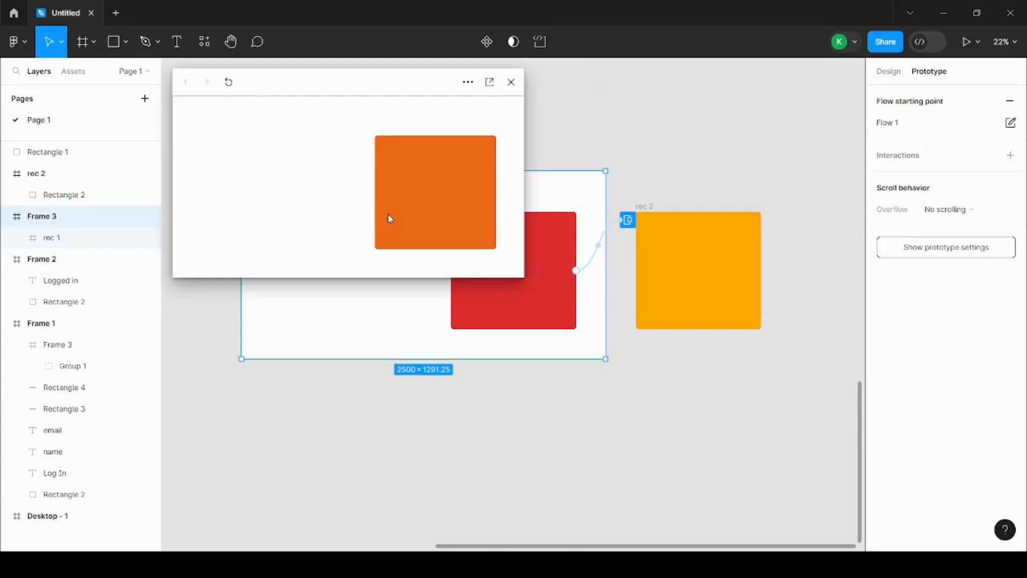